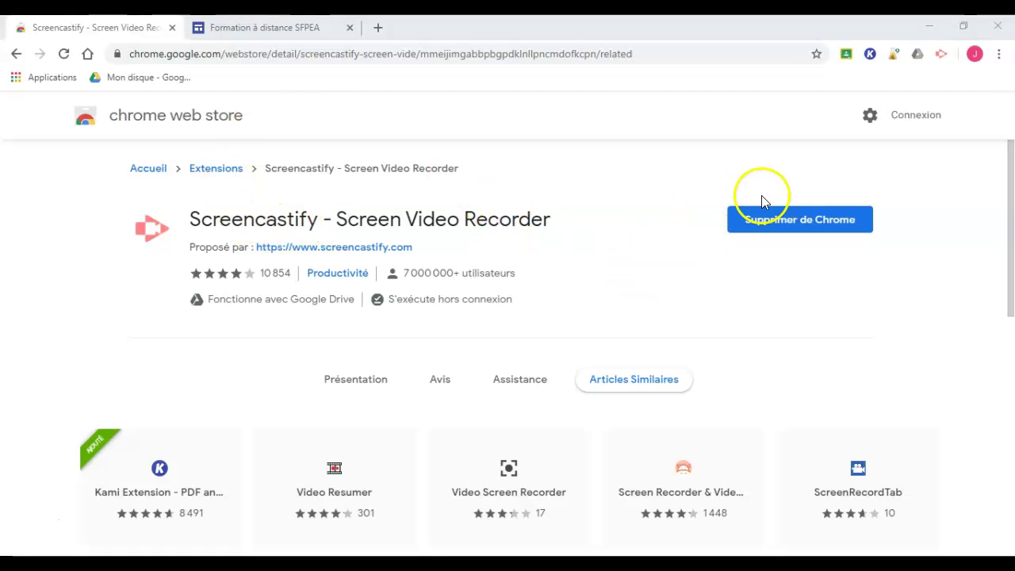
# Step: Start a Screencastify Desktop recording that shares the entire screen
pyautogui.click(854, 230)
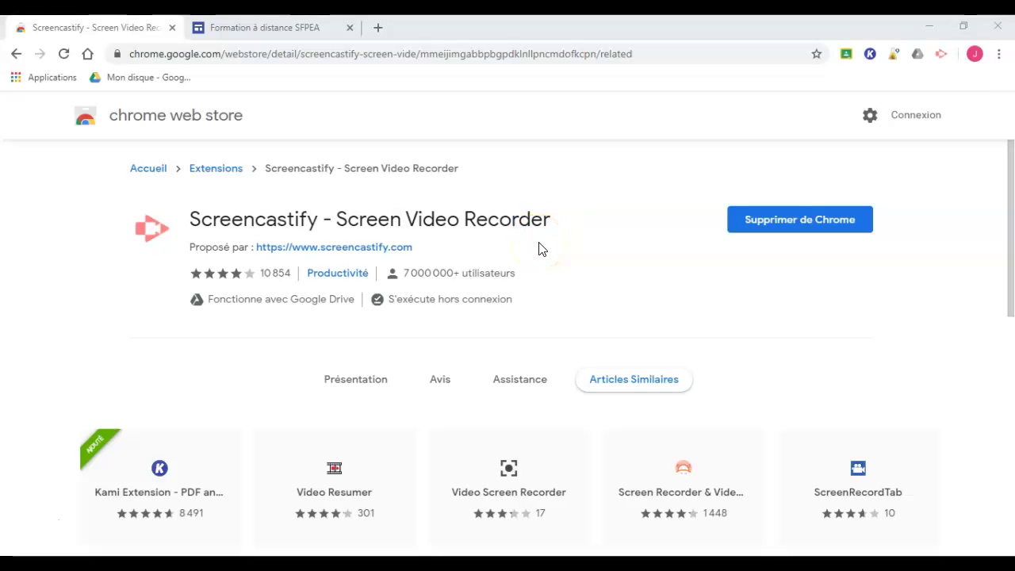
pyautogui.click(943, 59)
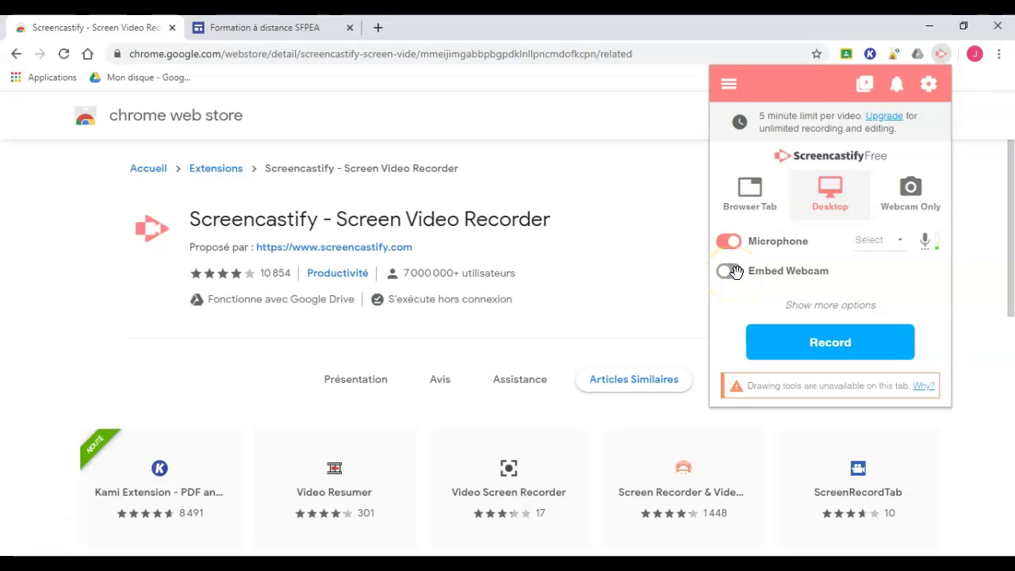
pyautogui.click(830, 343)
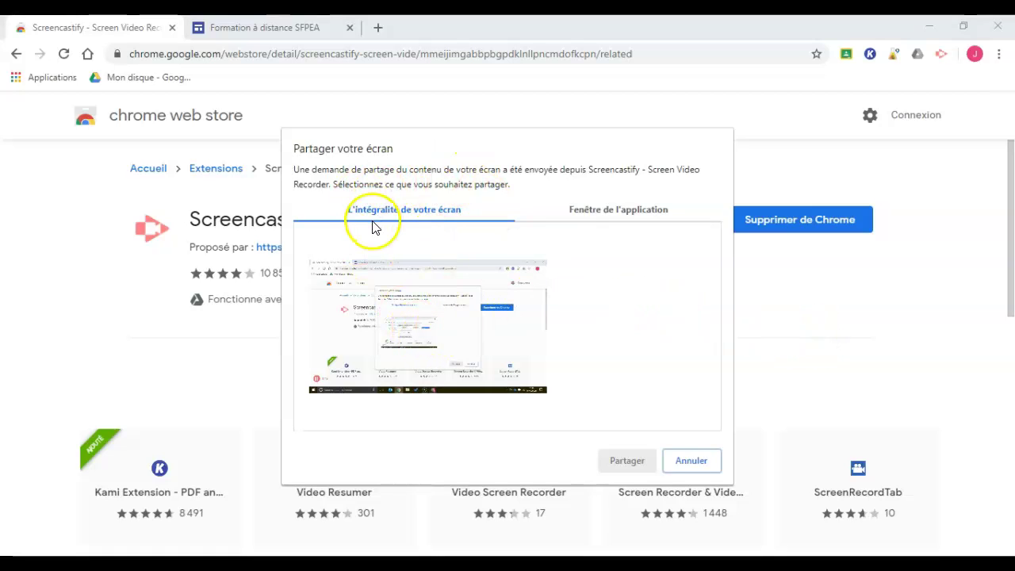
pyautogui.click(441, 323)
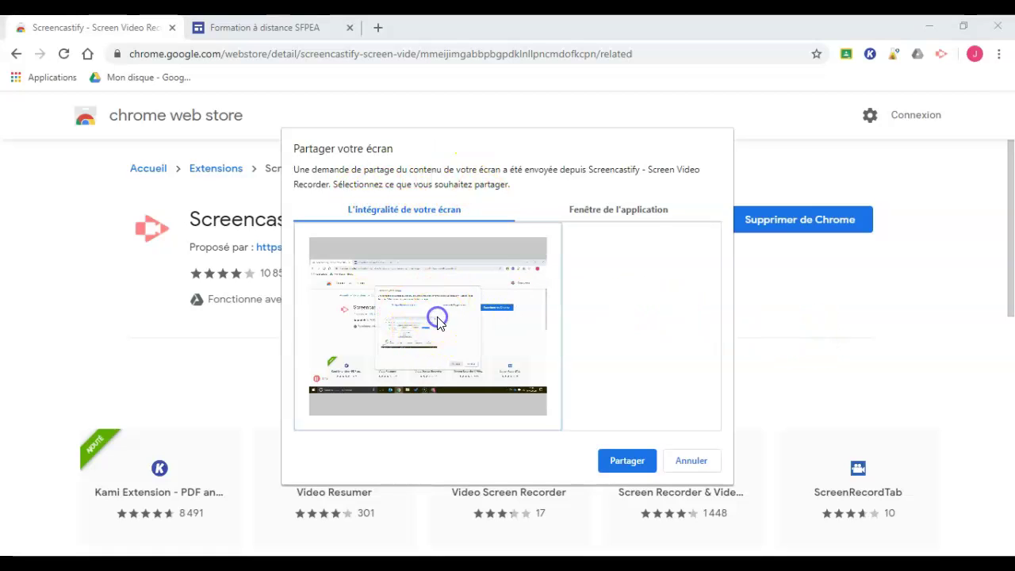
pyautogui.click(634, 463)
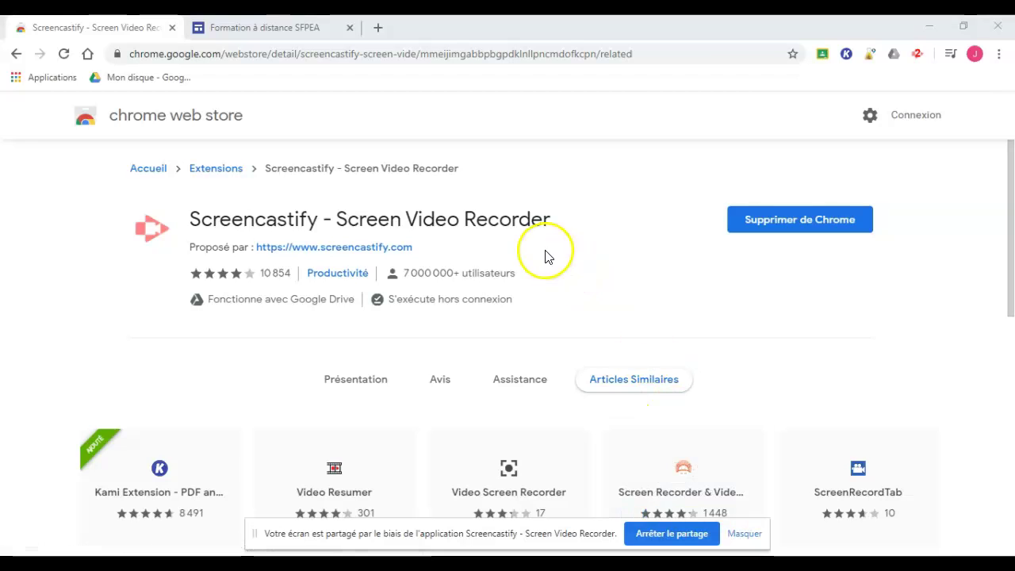
# Step: Bring up the Formation à distance SFPEA page and try the click-highlighting and hide-idle-cursor pointer options
pyautogui.click(242, 28)
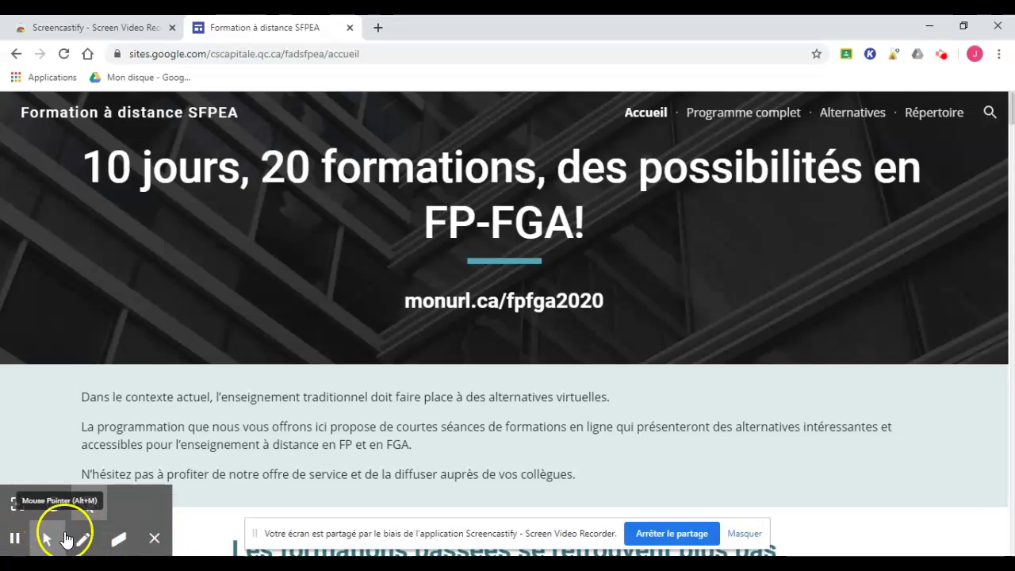
pyautogui.click(95, 506)
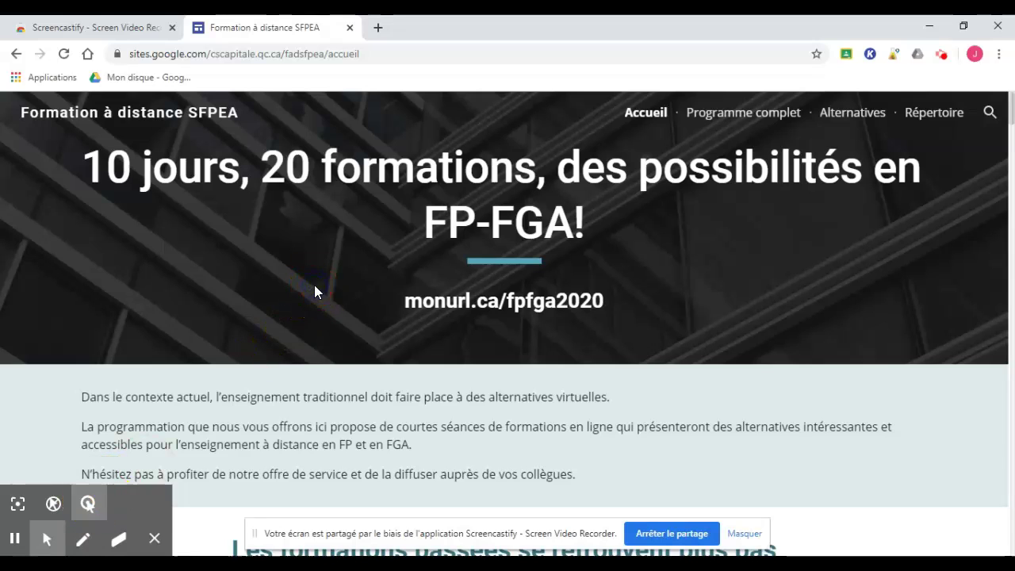
pyautogui.click(264, 279)
pyautogui.moveTo(54, 504)
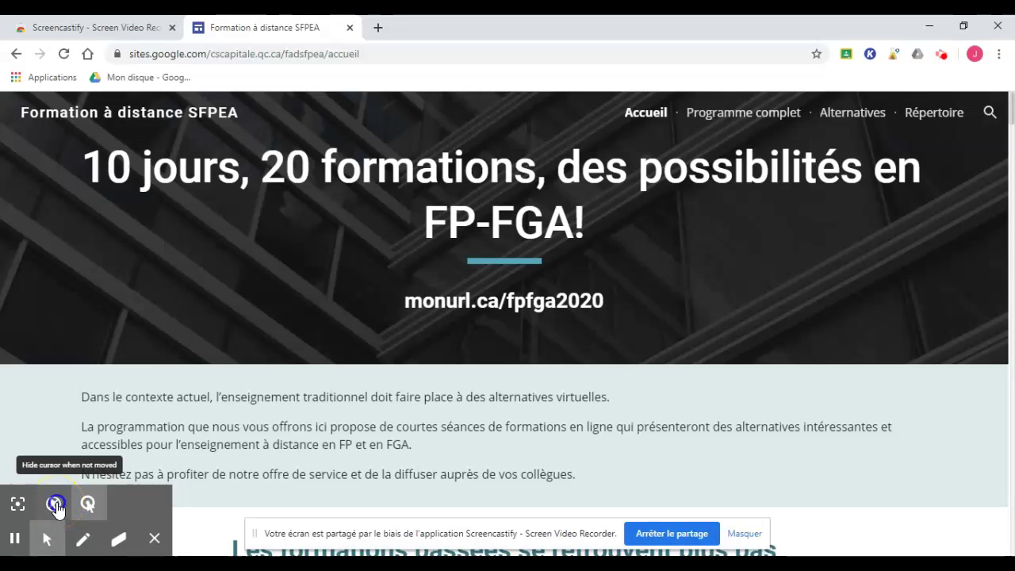
pyautogui.click(55, 506)
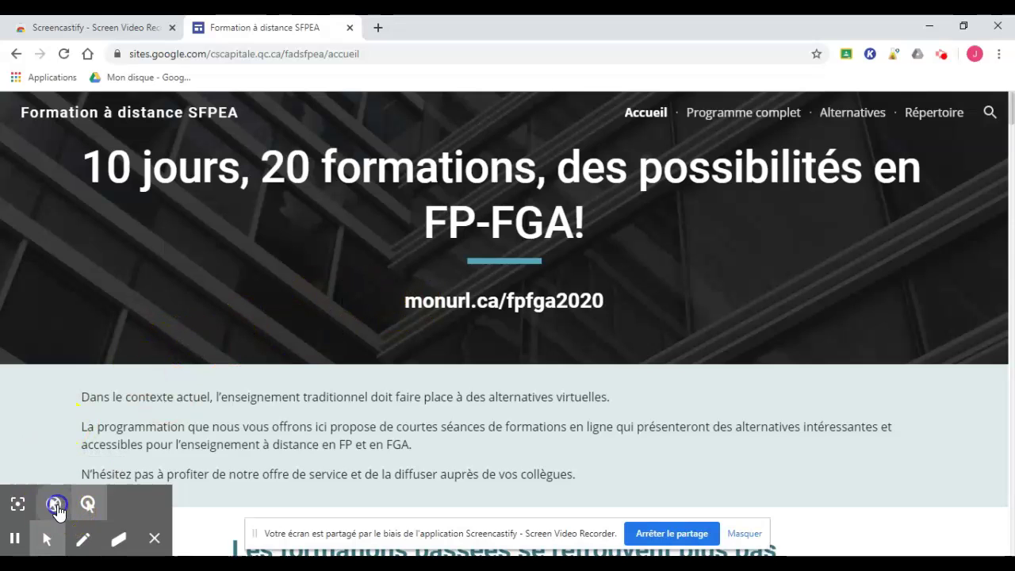
# Step: Try the pointer spotlight over the page, switch it off again and return to the click-highlighting option
pyautogui.click(16, 503)
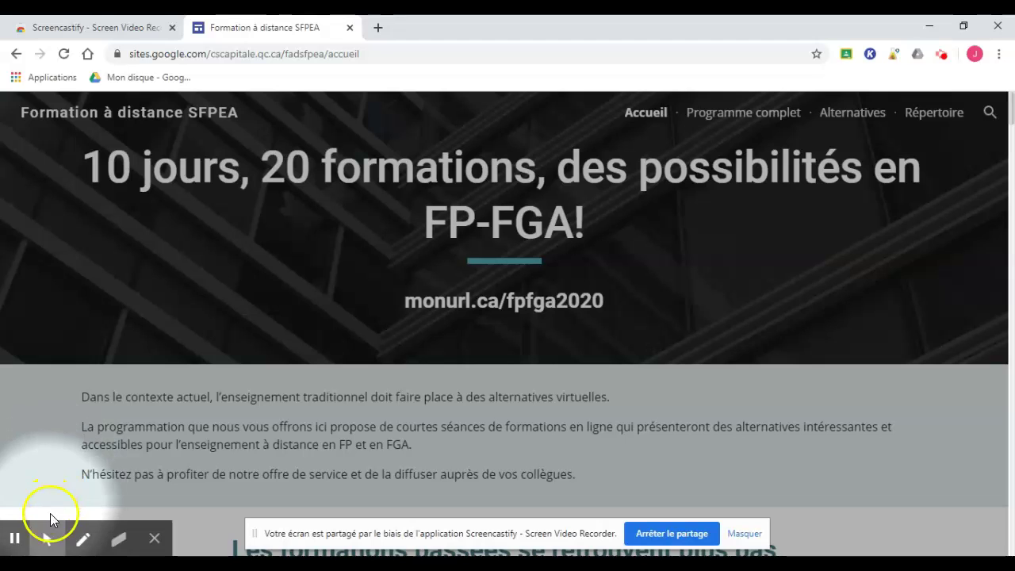
pyautogui.moveTo(50, 535)
pyautogui.click(14, 503)
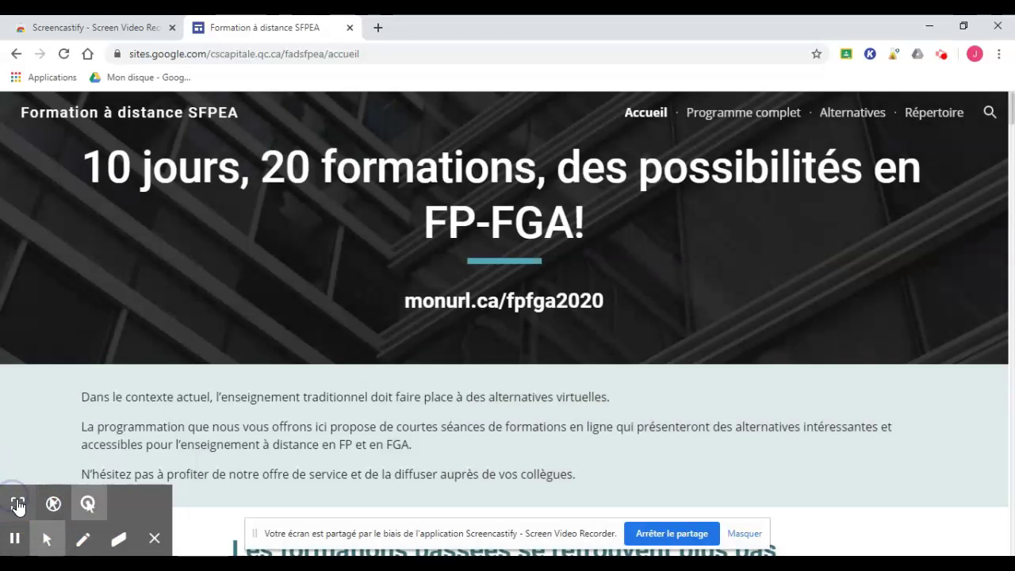
pyautogui.click(87, 502)
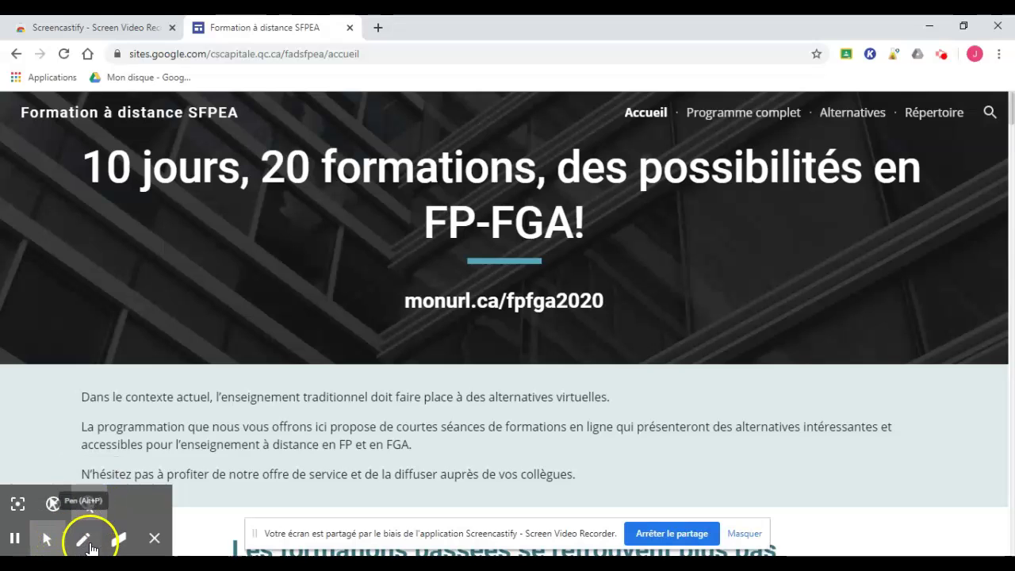
# Step: Draw a red pen frame around the monurl.ca/fpfga2020 address and light-blue loops overlapping its lower edge
pyautogui.click(84, 540)
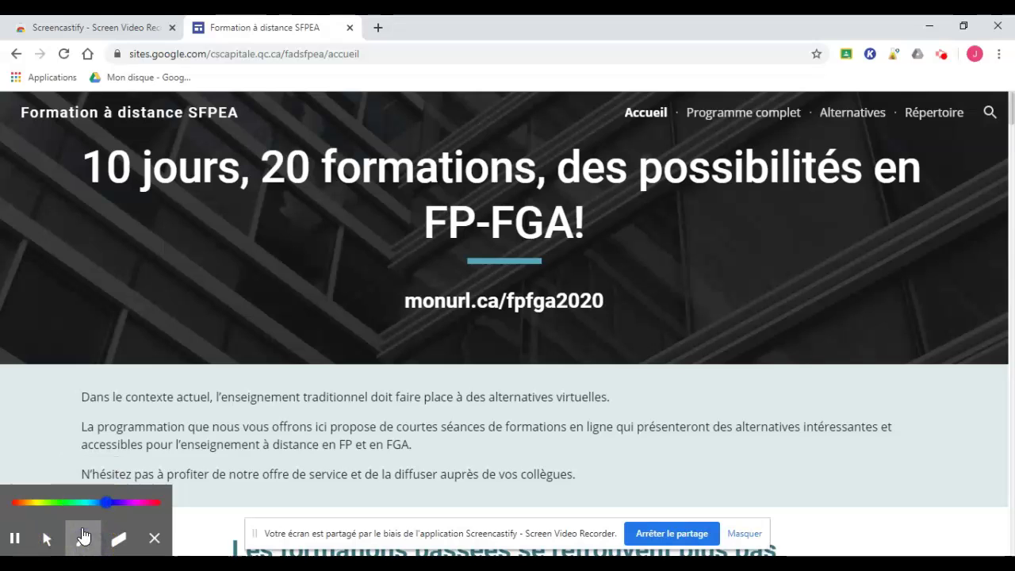
pyautogui.click(155, 504)
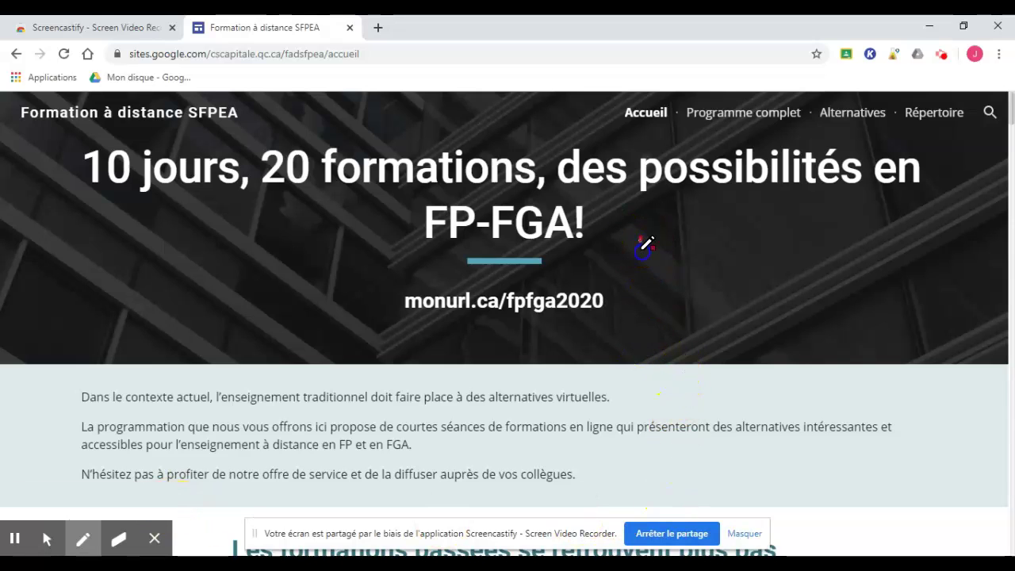
pyautogui.moveTo(552, 331)
pyautogui.mouseDown()
pyautogui.moveTo(340, 292)
pyautogui.moveTo(351, 252)
pyautogui.moveTo(723, 251)
pyautogui.mouseUp()
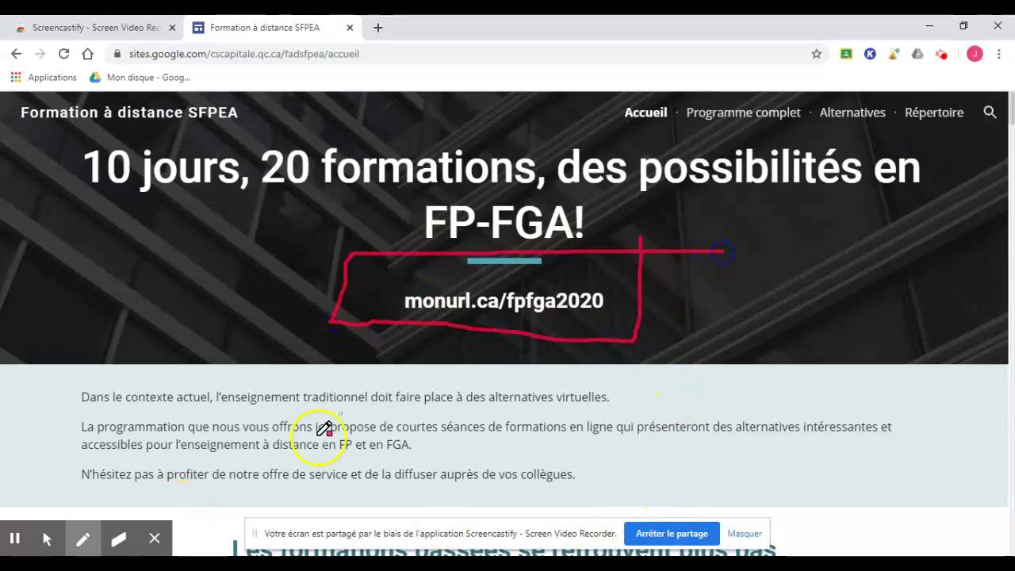
pyautogui.moveTo(77, 498)
pyautogui.moveTo(205, 295)
pyautogui.mouseDown()
pyautogui.moveTo(390, 368)
pyautogui.moveTo(444, 310)
pyautogui.moveTo(195, 338)
pyautogui.moveTo(400, 308)
pyautogui.mouseUp()
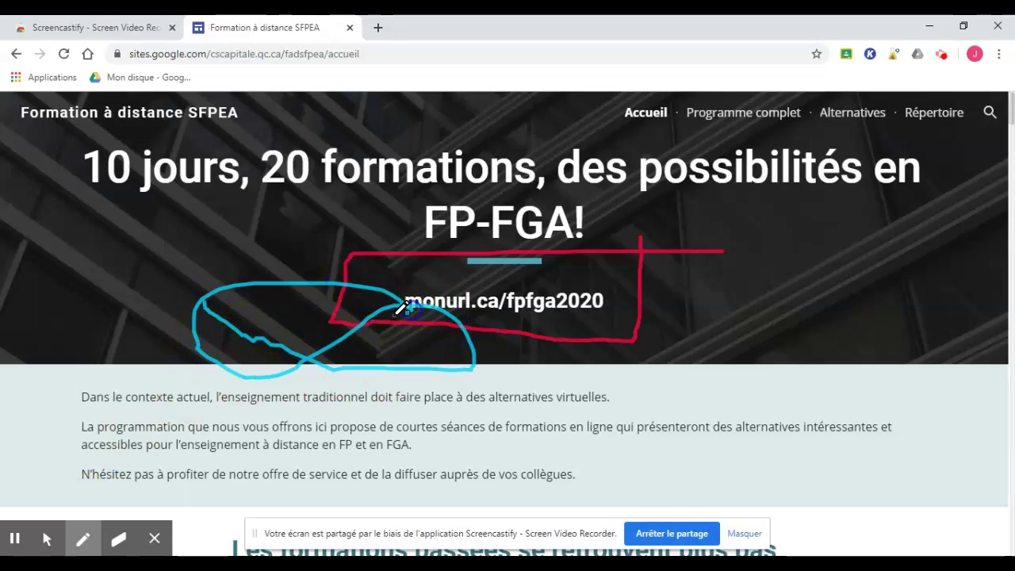
# Step: Erase part of the light-blue loops with the Eraser and wipe all remaining pen drawings off the screen
pyautogui.click(115, 546)
pyautogui.moveTo(238, 351); pyautogui.dragTo(198, 335)
pyautogui.moveTo(227, 366); pyautogui.dragTo(249, 381)
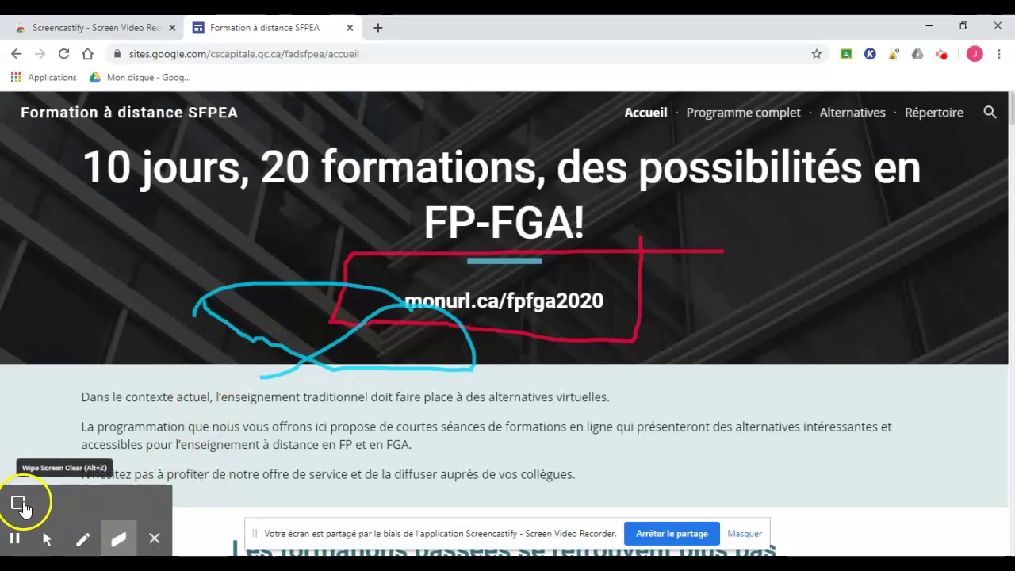
pyautogui.click(18, 505)
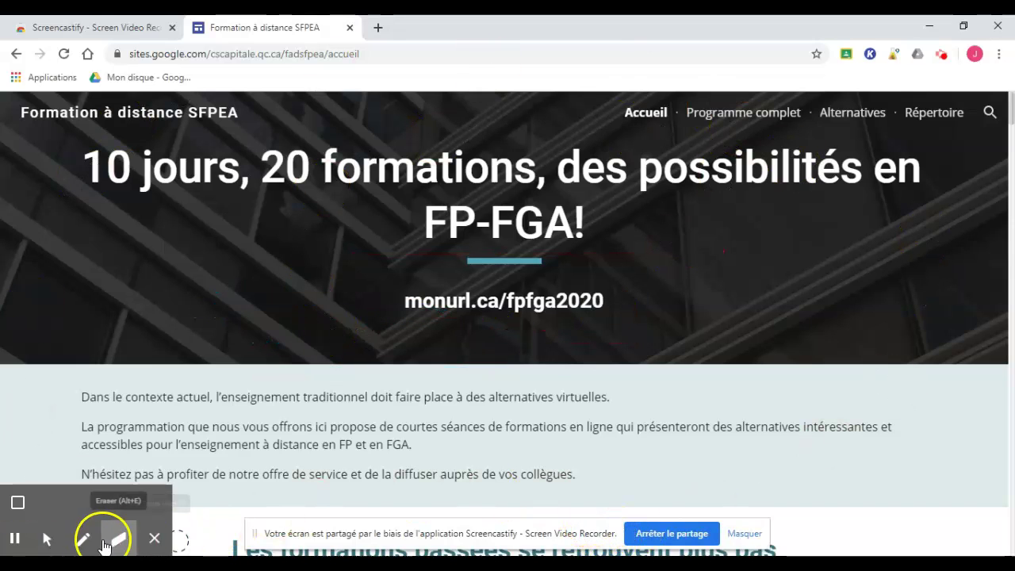
# Step: Draw a light-blue pen frame around the monurl.ca/fpfga2020 address, check it while browsing the page, and wipe the screen clear
pyautogui.click(83, 539)
pyautogui.moveTo(371, 253)
pyautogui.mouseDown()
pyautogui.moveTo(390, 336)
pyautogui.moveTo(716, 346)
pyautogui.moveTo(686, 276)
pyautogui.moveTo(511, 247)
pyautogui.mouseUp()
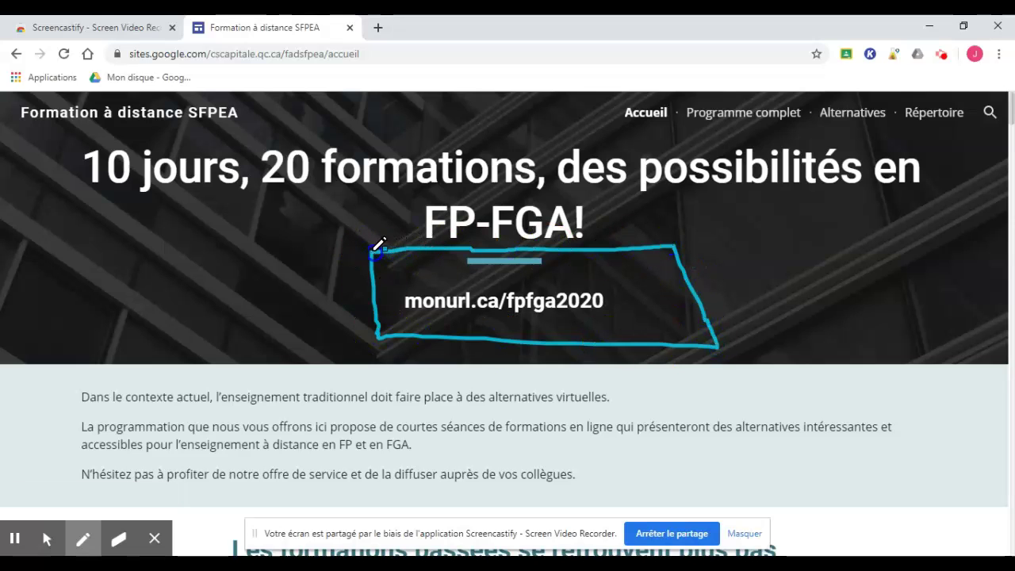
pyautogui.scroll(-6, 568, 247)
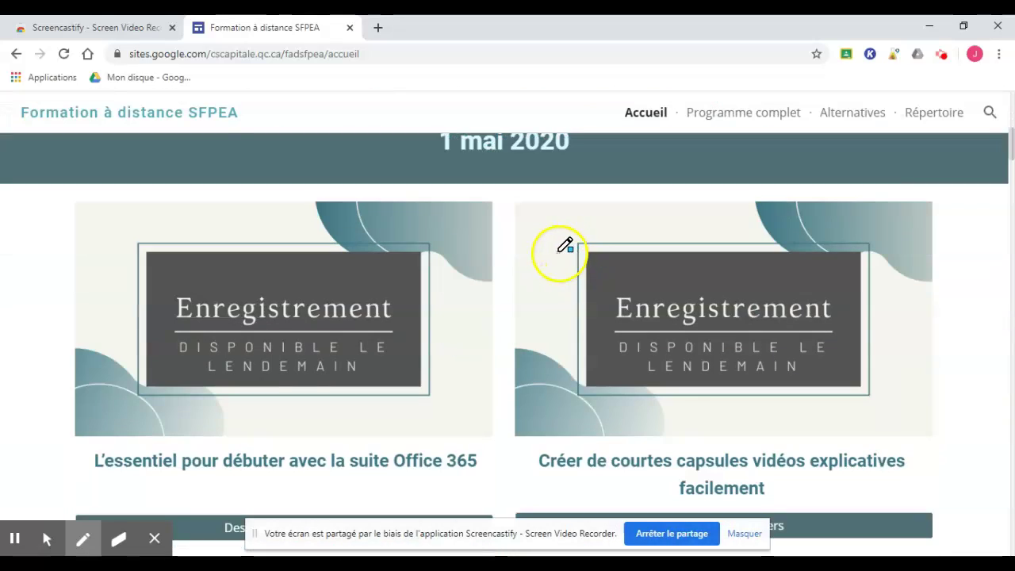
pyautogui.scroll(-3, 560, 252)
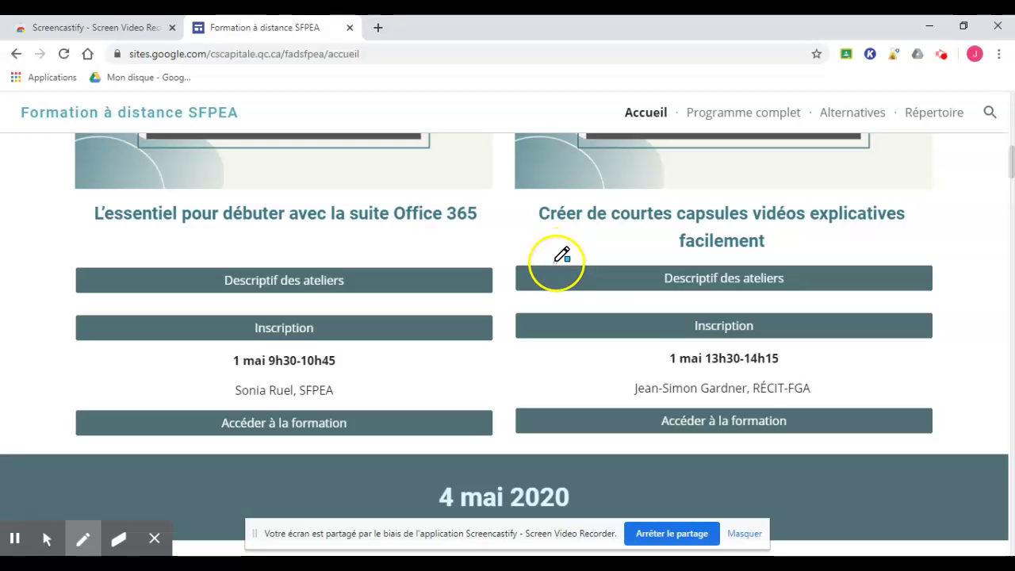
pyautogui.scroll(9, 561, 254)
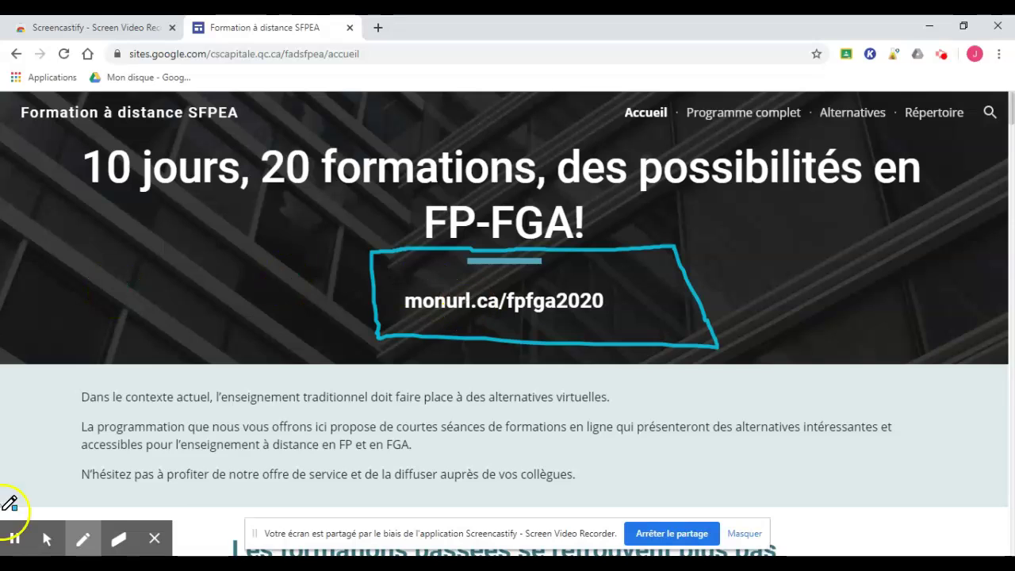
pyautogui.click(117, 542)
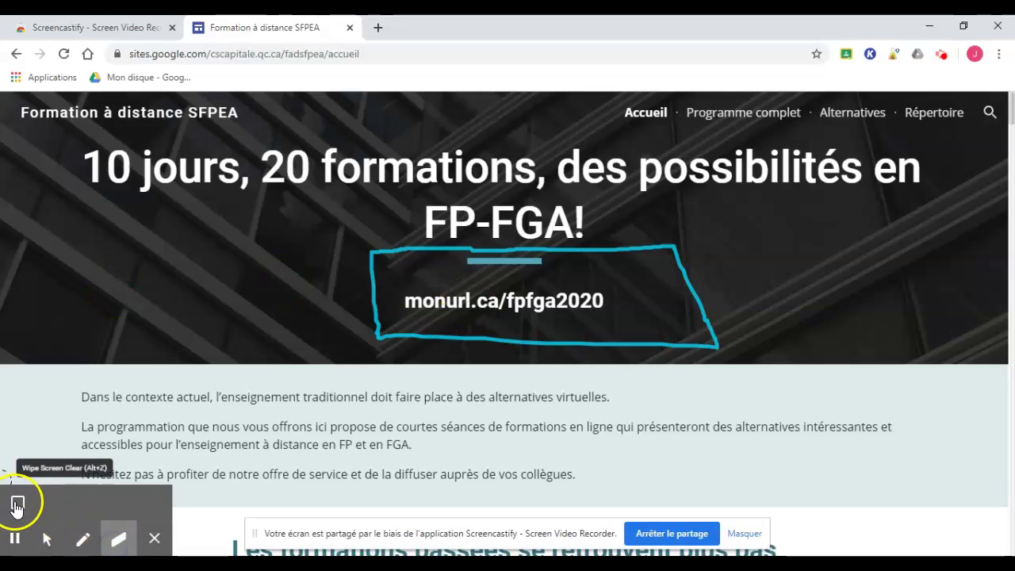
pyautogui.click(18, 502)
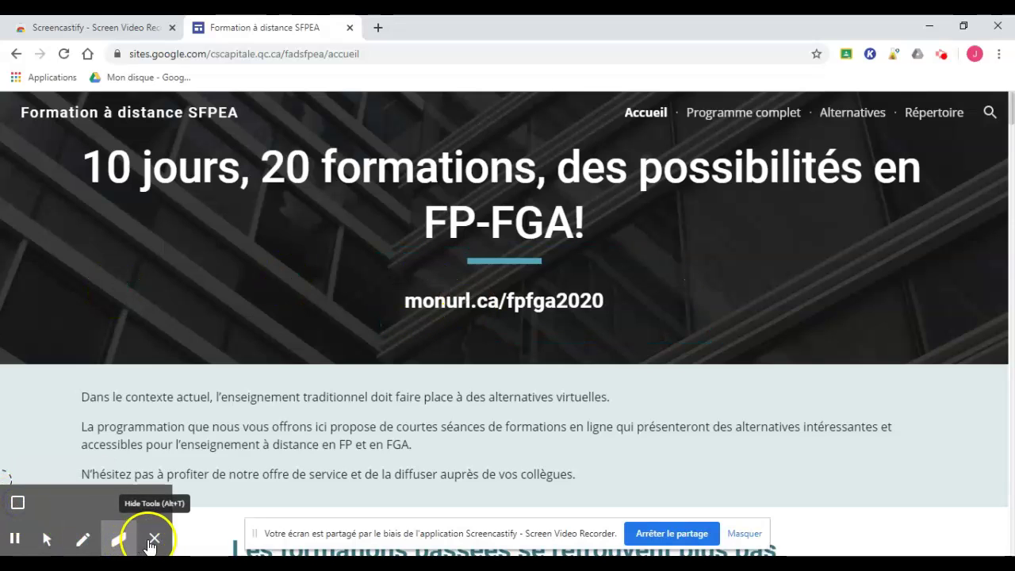
# Step: Pause and restart the recording, and end the new take after hiding the screen-sharing notice
pyautogui.click(13, 539)
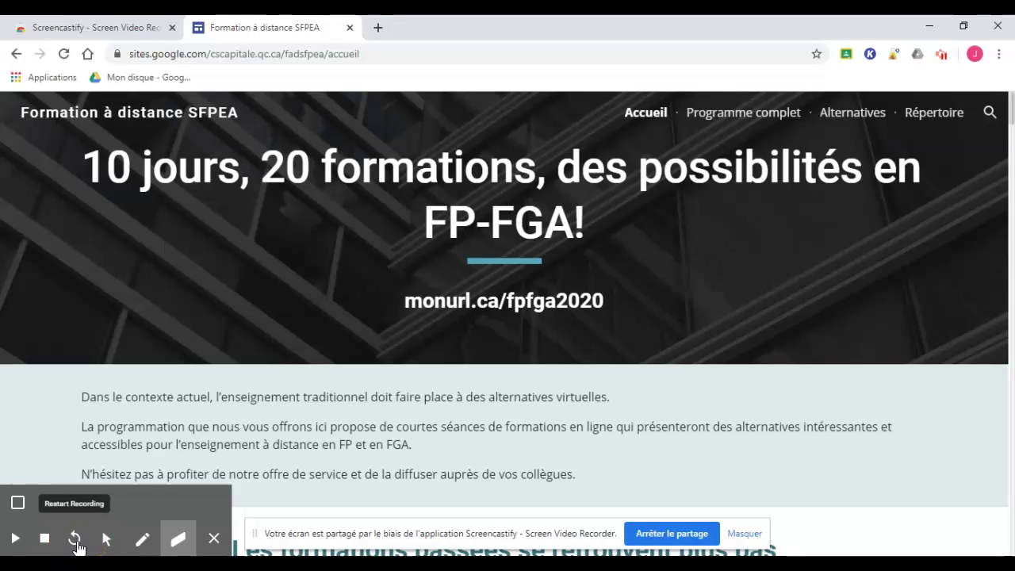
pyautogui.click(75, 539)
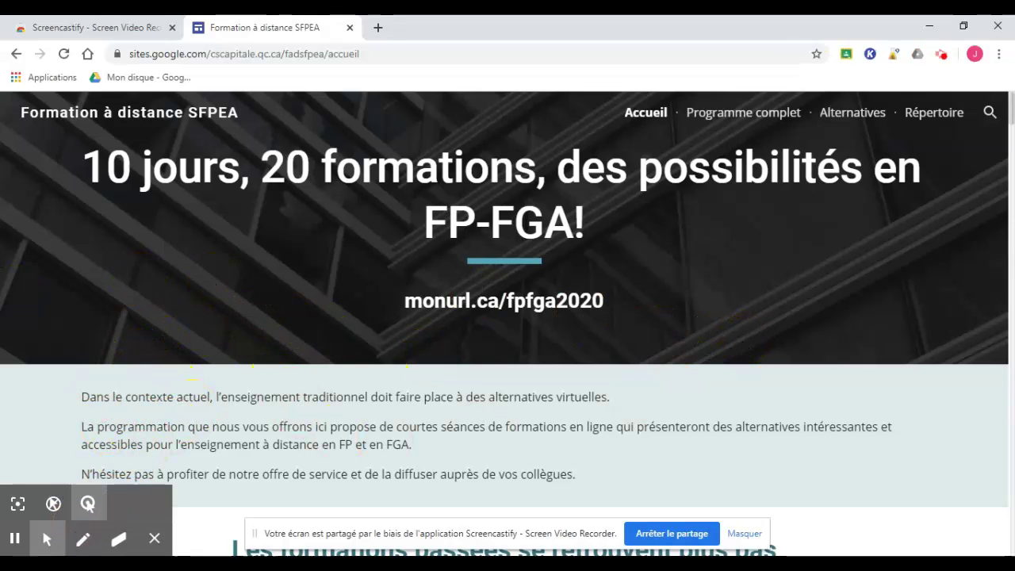
pyautogui.click(13, 541)
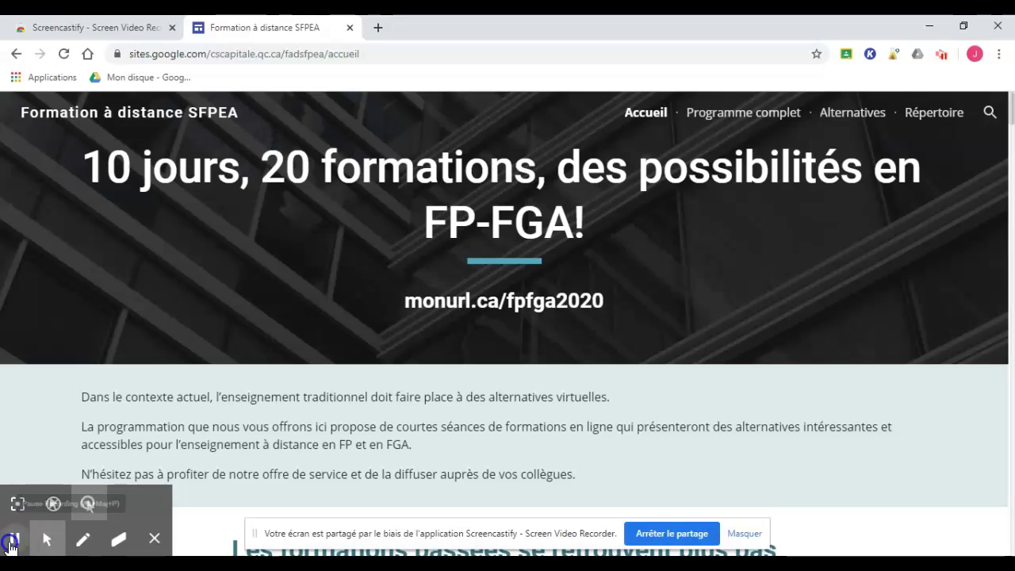
pyautogui.click(45, 542)
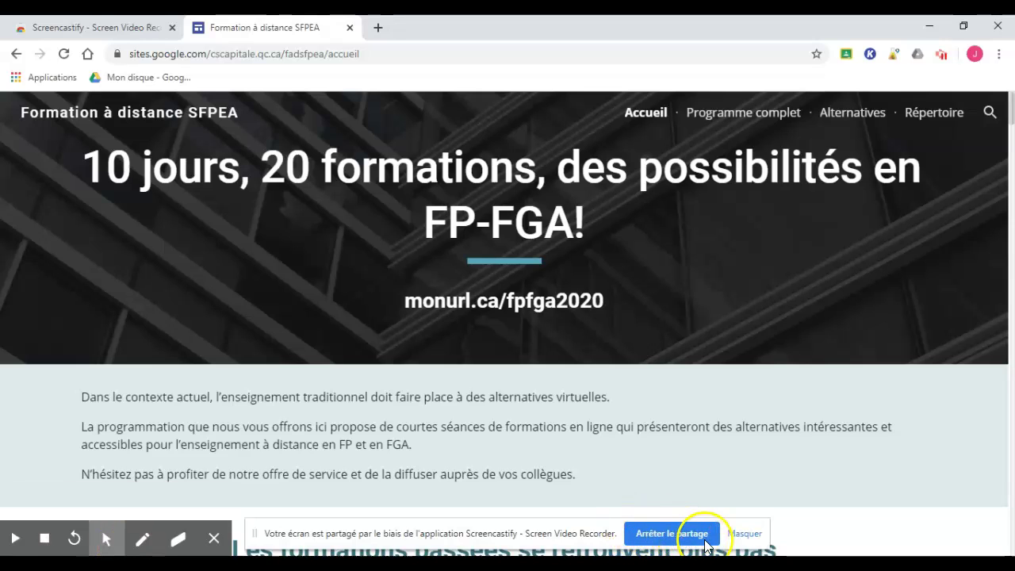
pyautogui.click(750, 534)
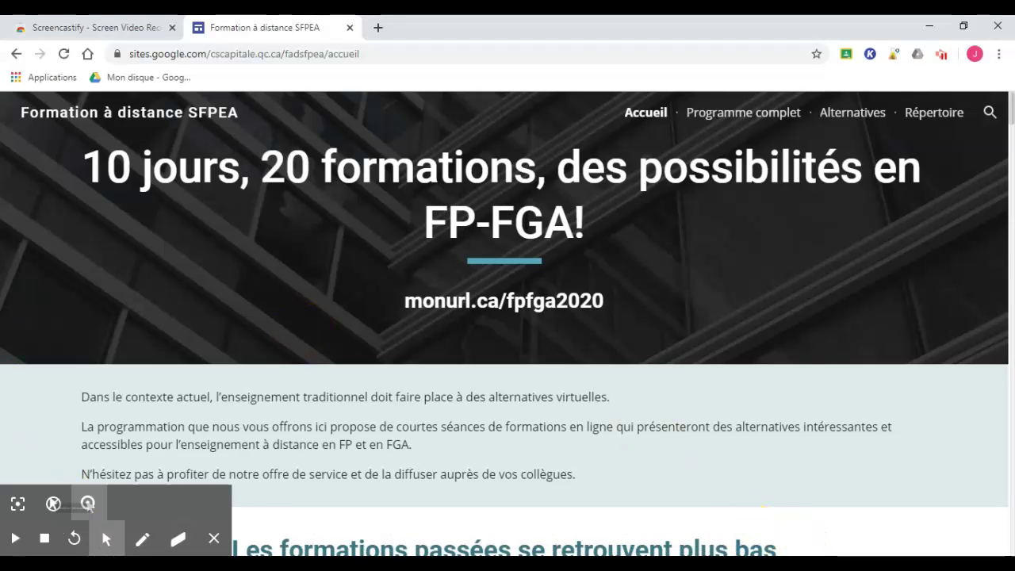
pyautogui.click(44, 540)
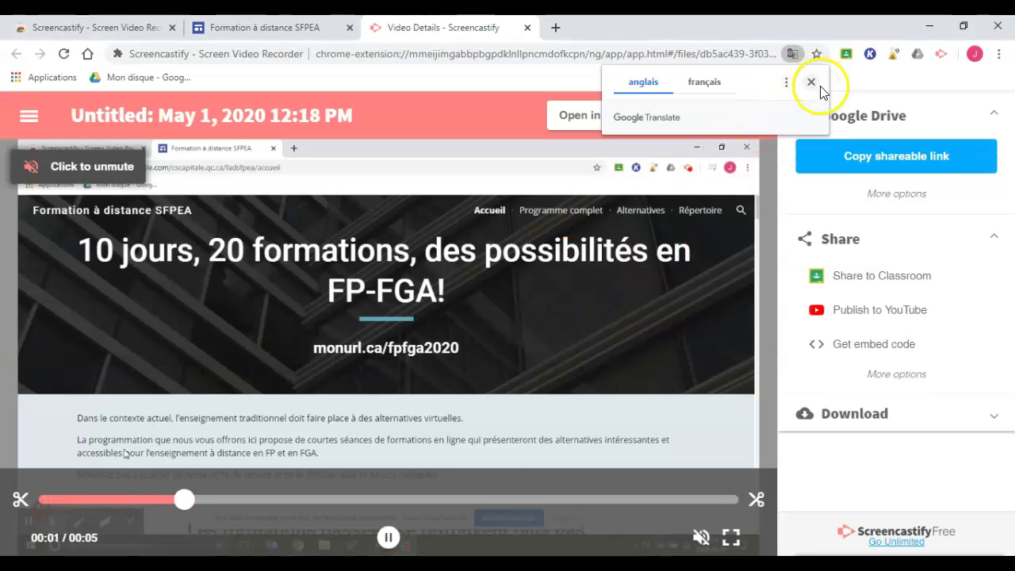
# Step: Dismiss the translation offer and move the recorded video's playback position to 00:03
pyautogui.click(810, 83)
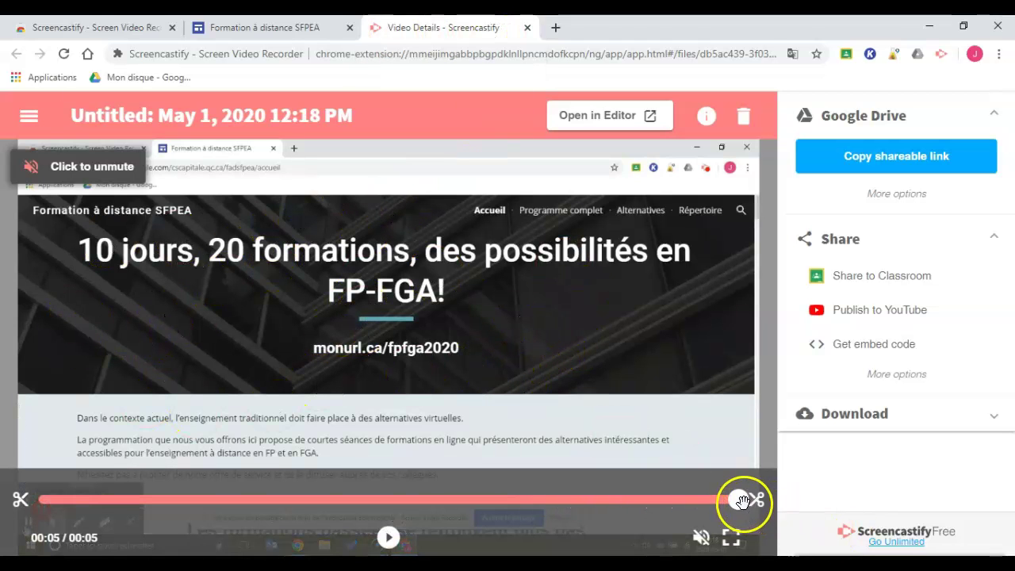
pyautogui.moveTo(742, 500); pyautogui.dragTo(437, 499)
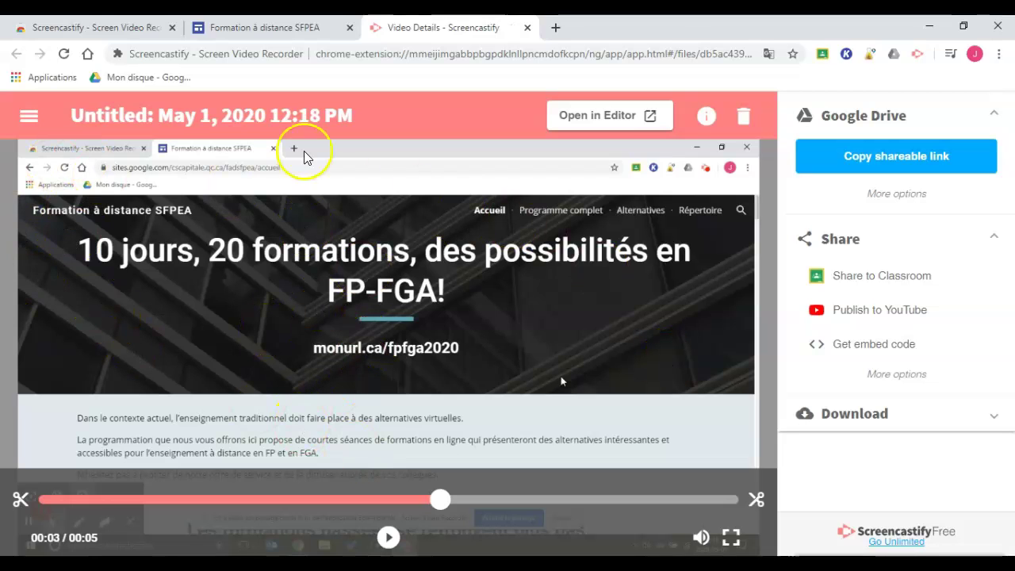
# Step: Rename the recording as "Titre à votre capsule" and copy its shareable Google Drive link
pyautogui.click(145, 110)
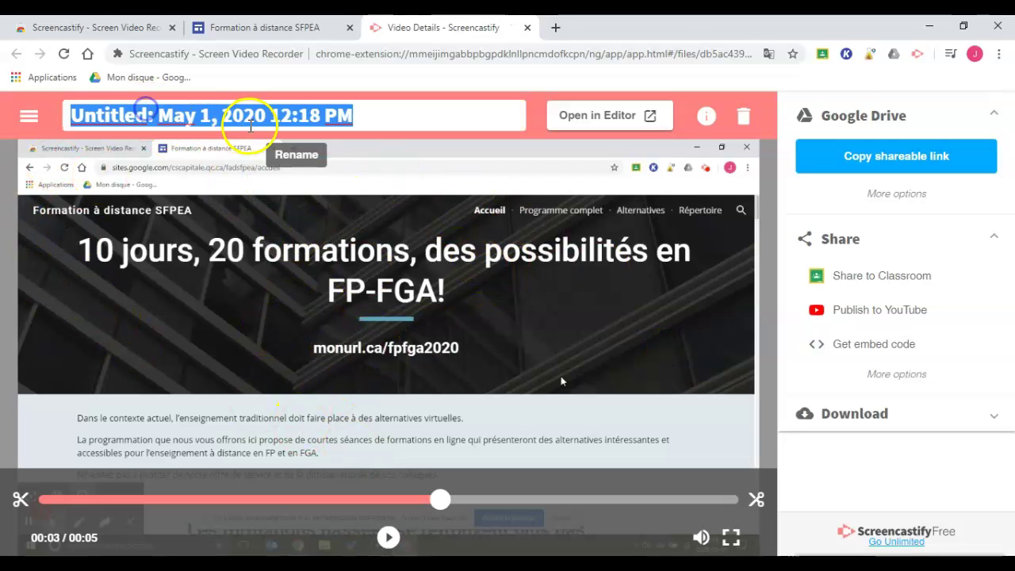
pyautogui.write('Titre')
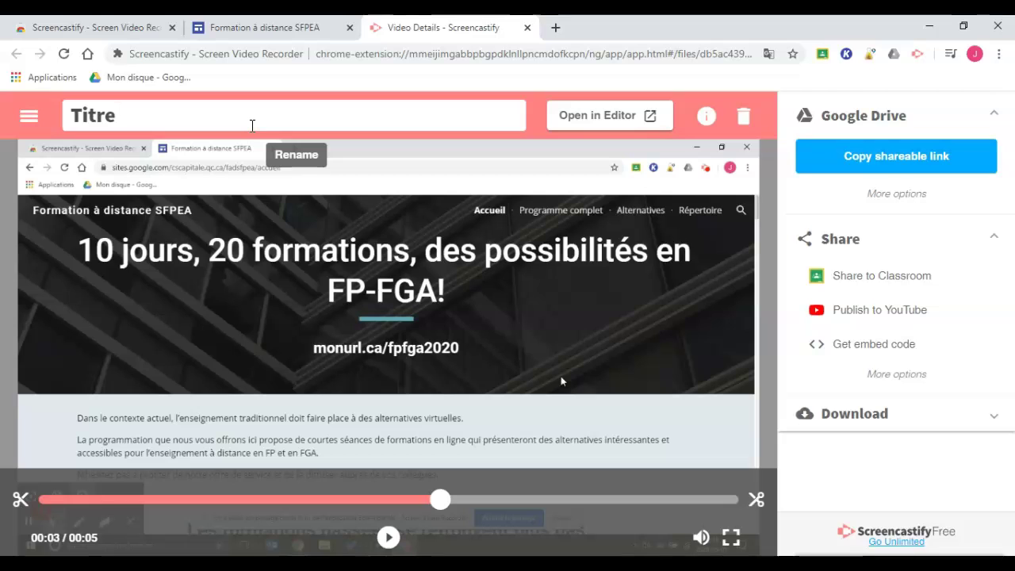
pyautogui.write('apsule')
pyautogui.press('Return')
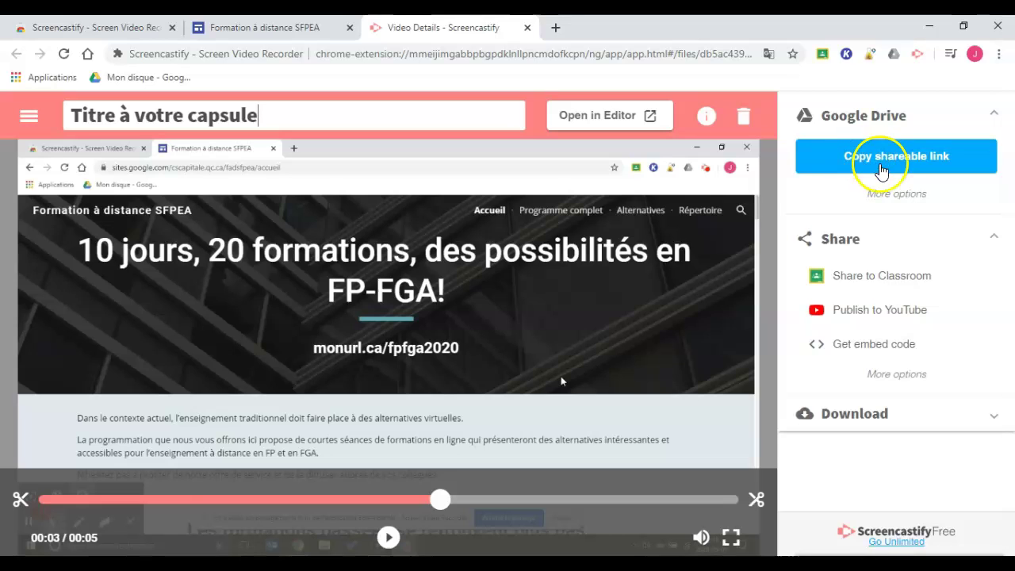
pyautogui.click(895, 167)
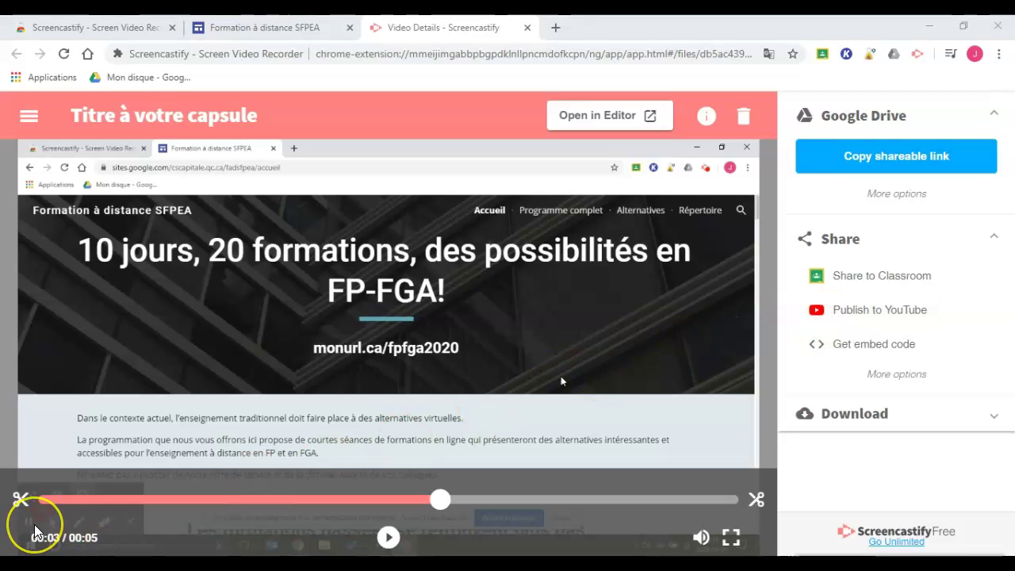
# Step: Try to trim the end of the recording, and cancel without saving the trim
pyautogui.click(586, 500)
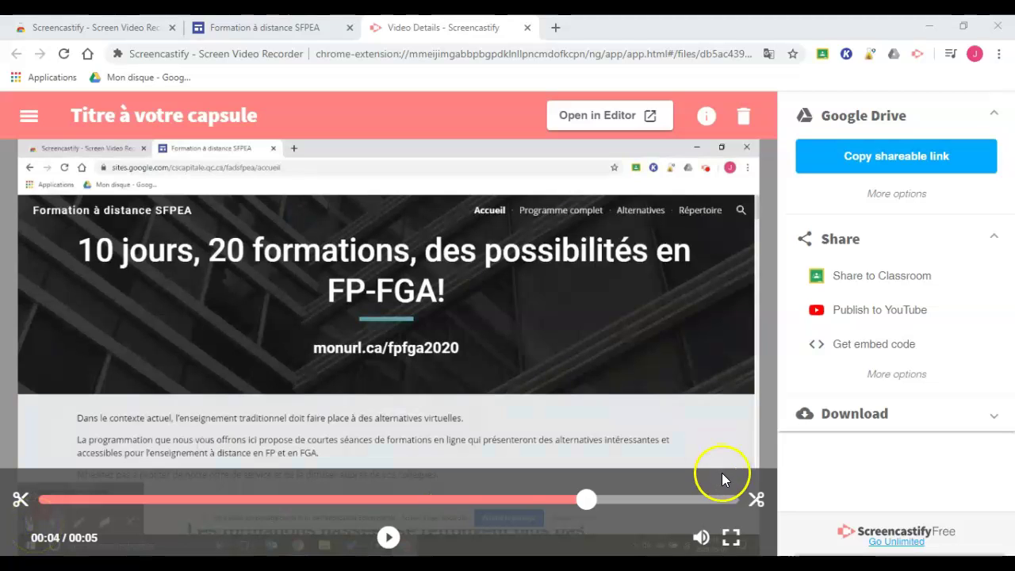
pyautogui.click(758, 501)
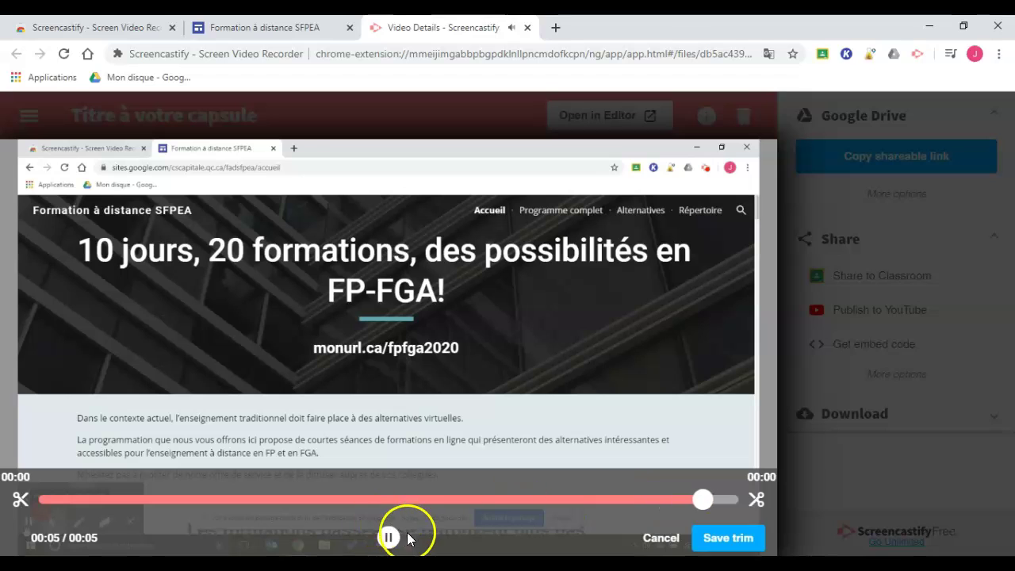
pyautogui.moveTo(727, 501); pyautogui.dragTo(690, 499)
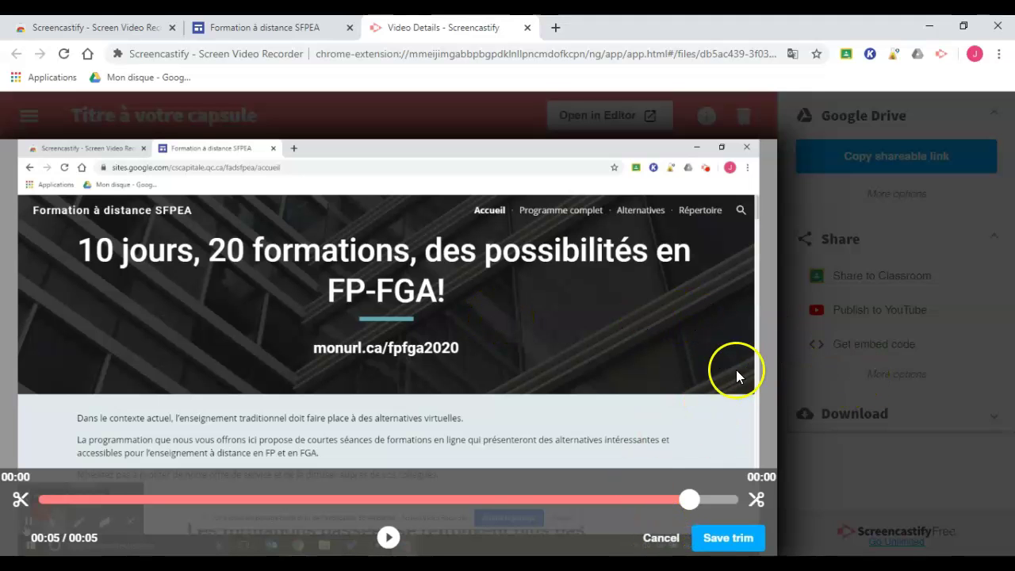
pyautogui.click(661, 538)
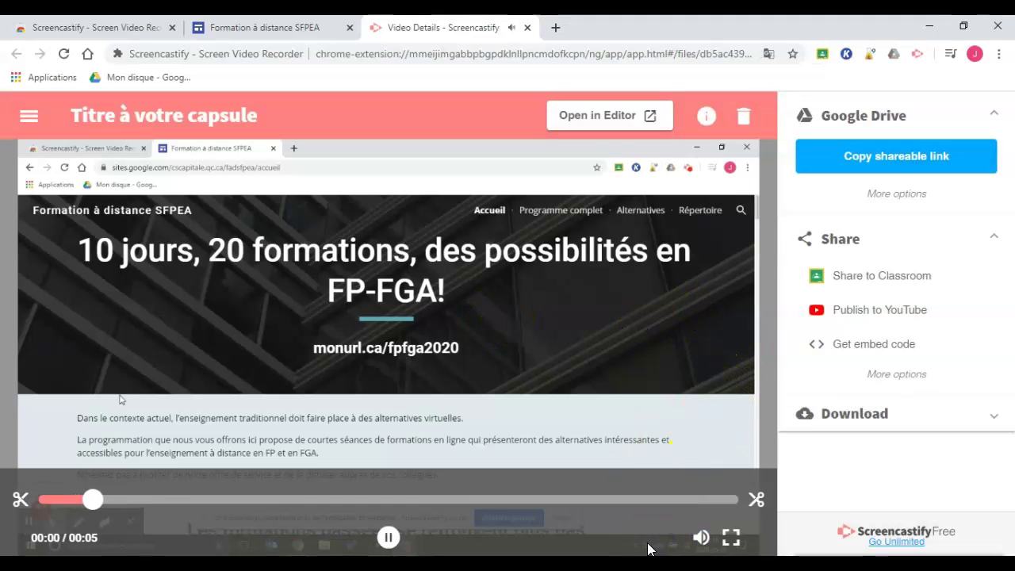